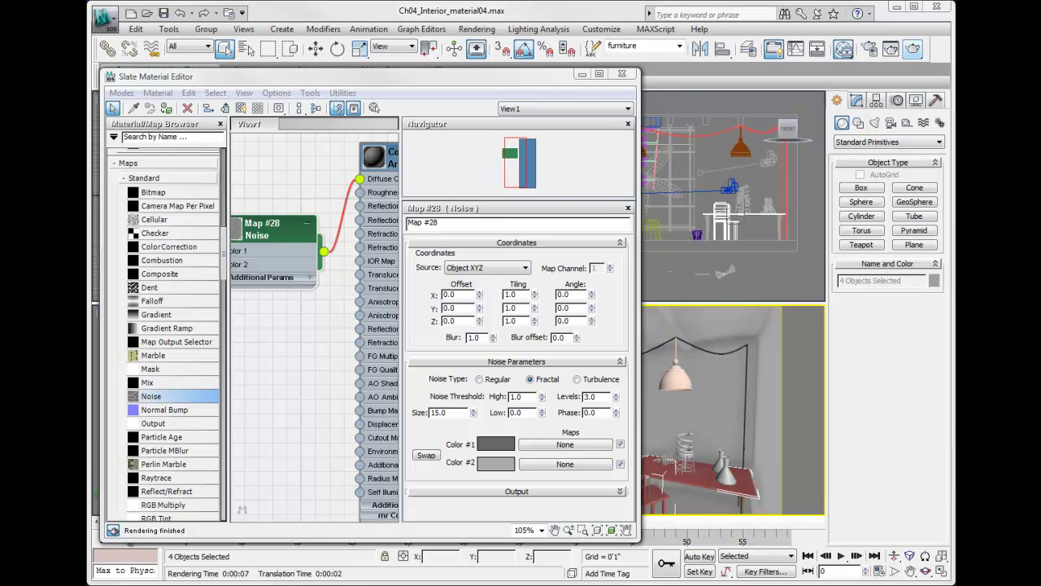
- Create a new material node view named Workspace2
right_click(287, 127)
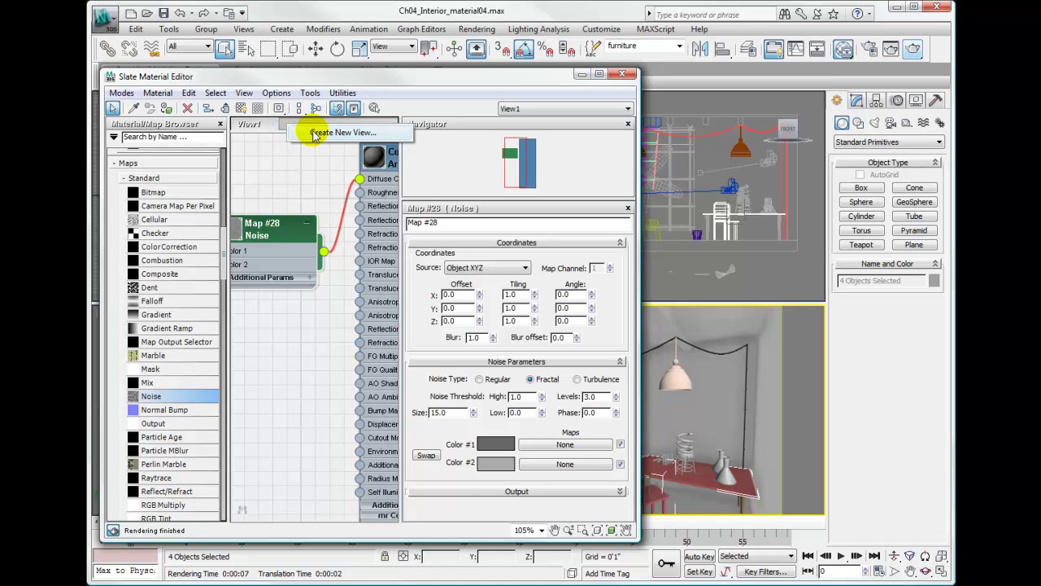
left_click(314, 133)
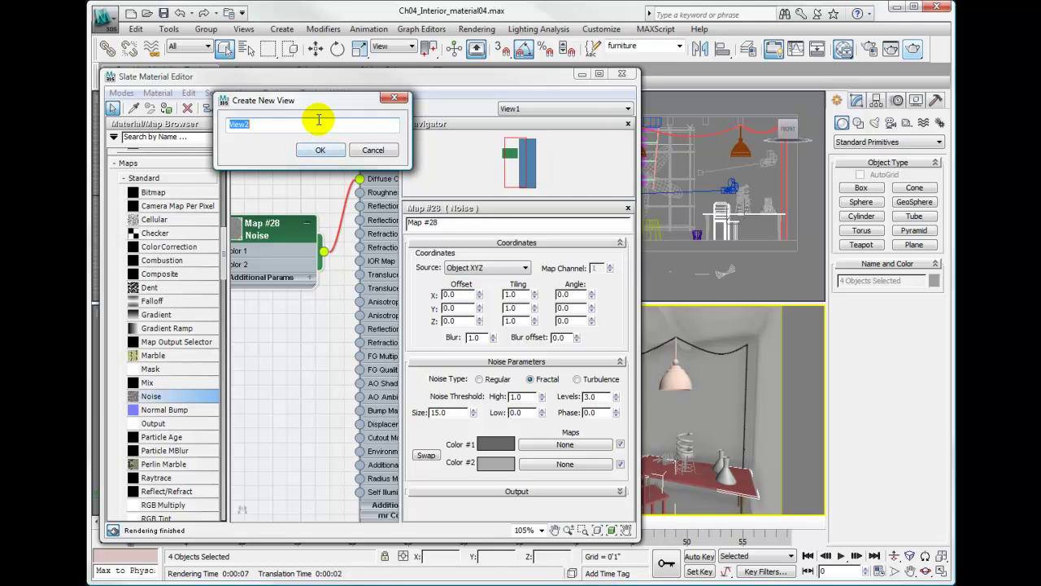
type("Wor")
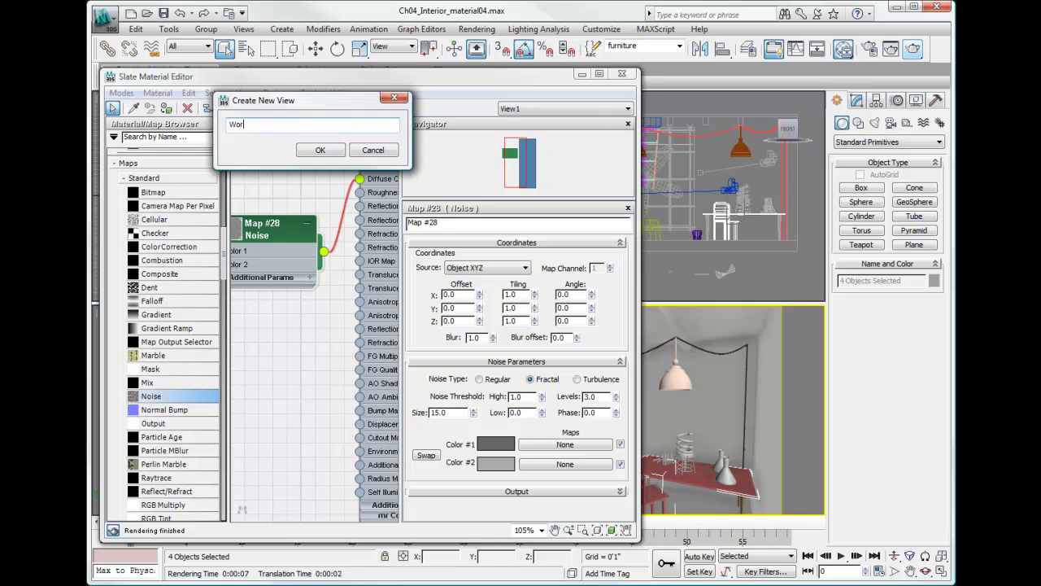
type("kspace2")
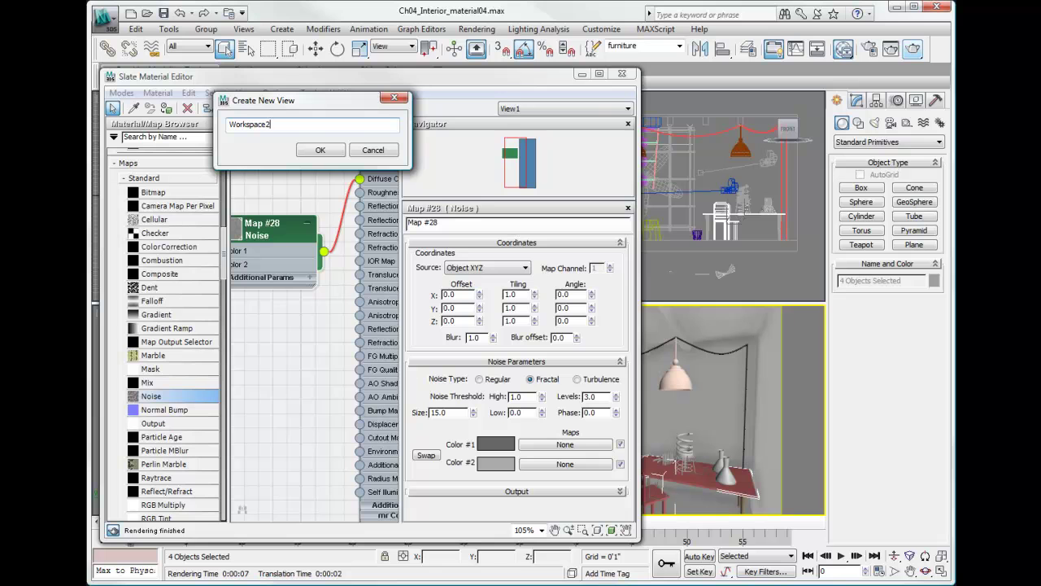
left_click(332, 152)
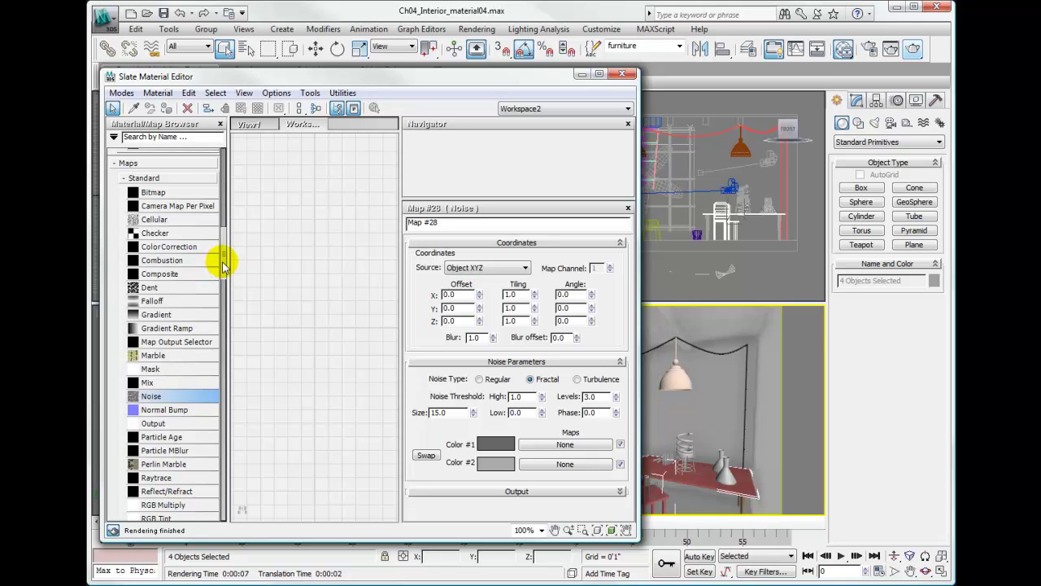
- Add an Autodesk Hardwood material from the mental ray materials to the Workspace2 view
scroll(225, 260, "up", 3)
scroll(229, 246, "up", 9)
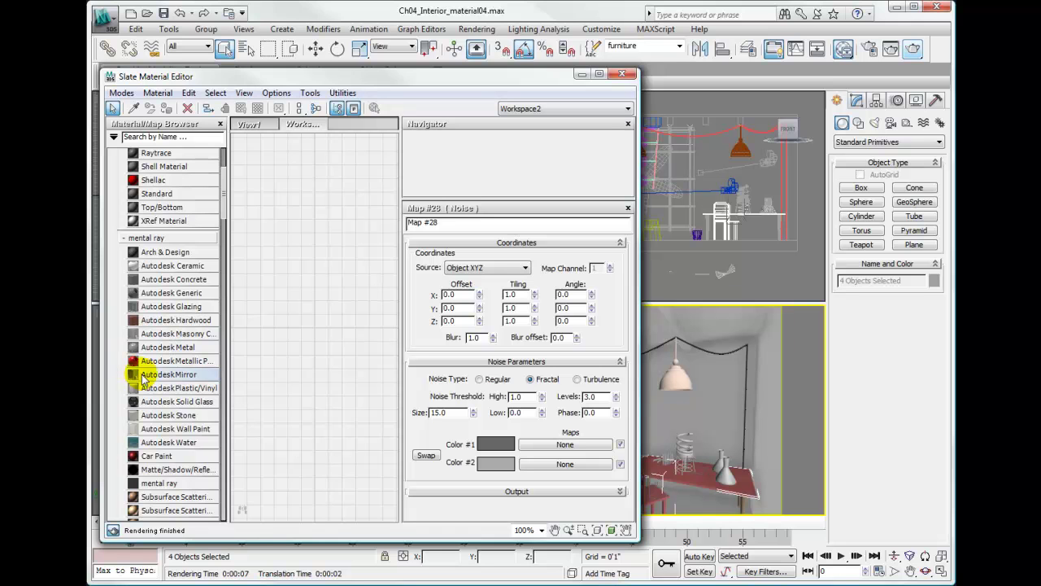
left_click_drag(201, 325, 329, 251)
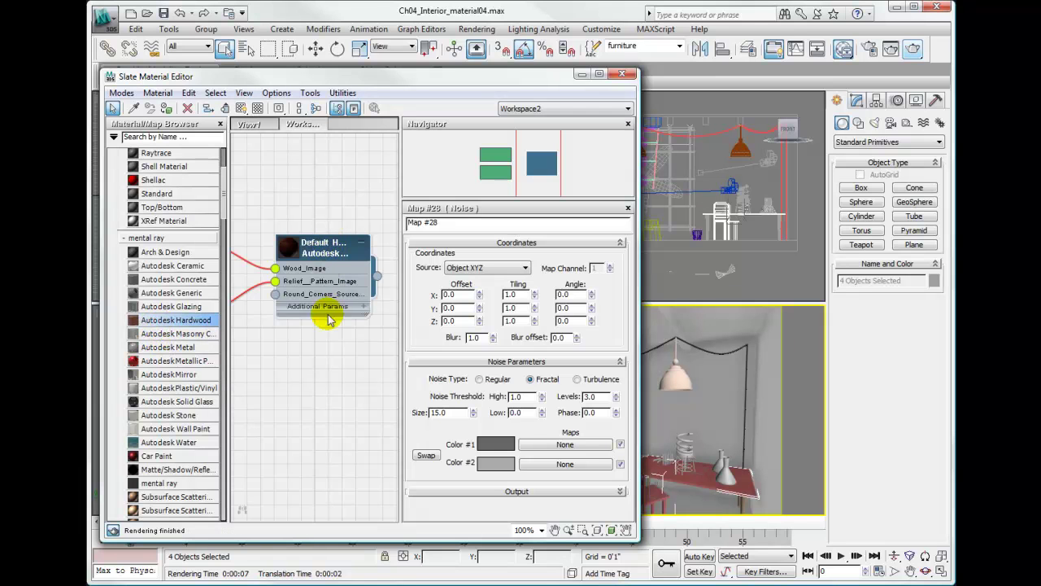
- Delete the two default map nodes wired to the hardwood material's Wood_Image and Relief_Pattern_Image inputs
middle_click_drag(268, 344, 337, 342)
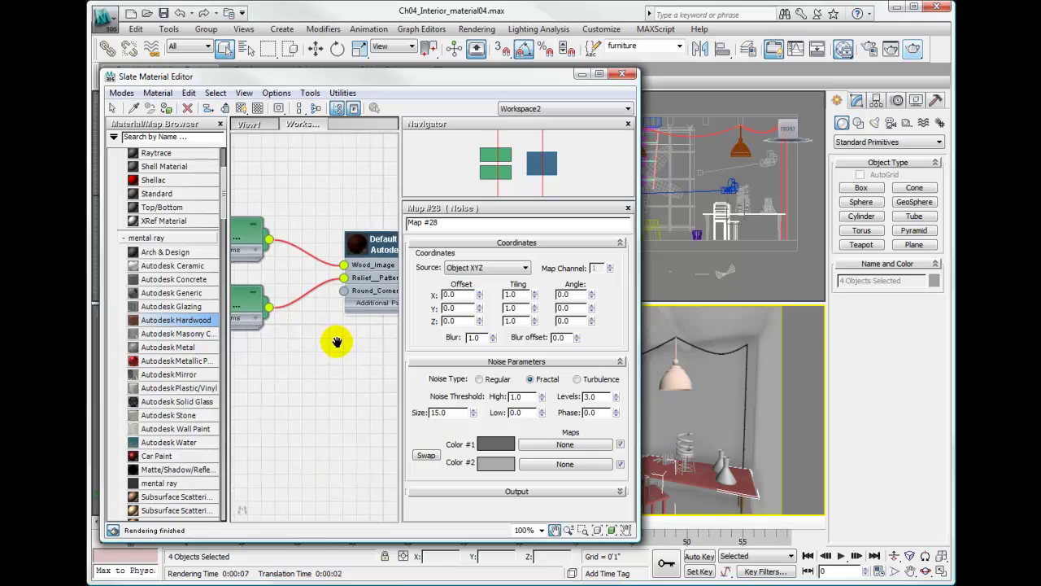
scroll(339, 348, "down", 1)
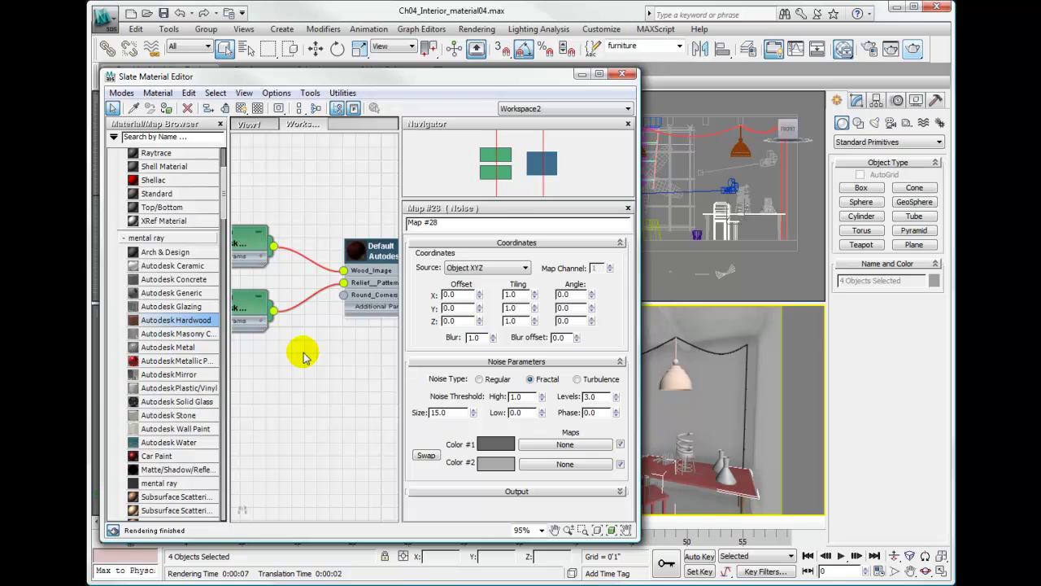
left_click(235, 187)
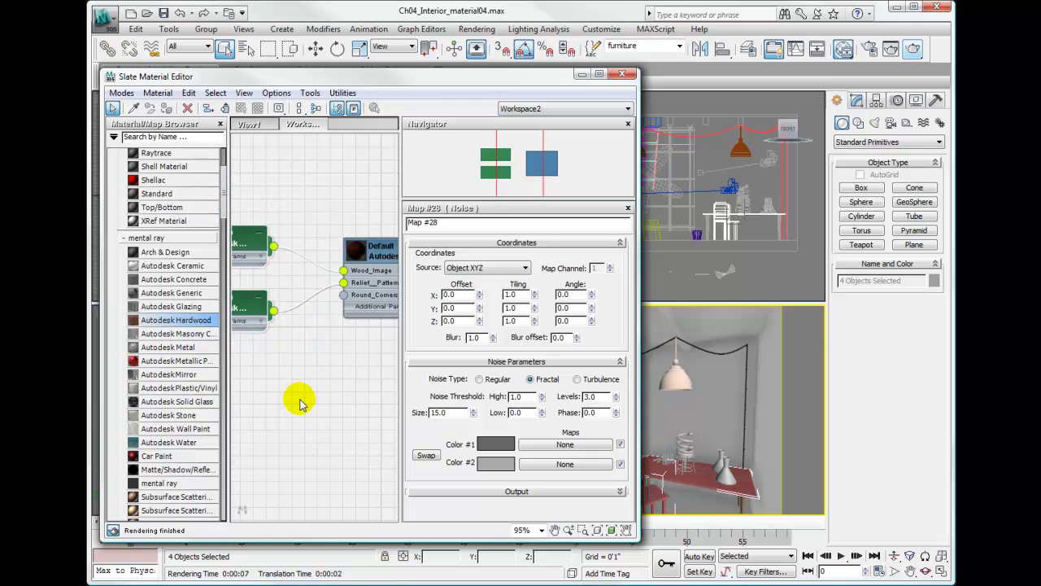
key("Delete")
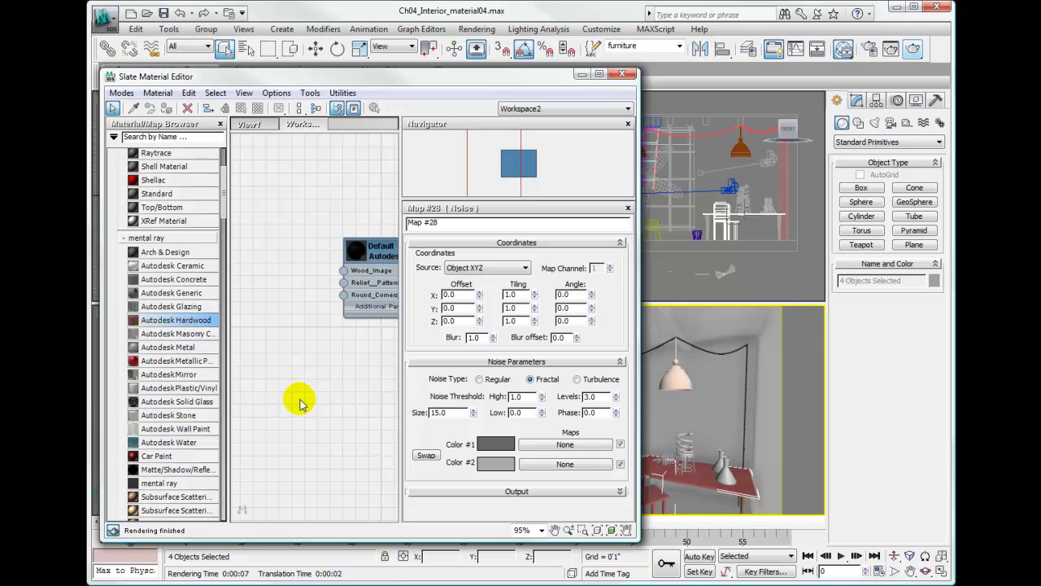
- Show the hardwood material's parameters and enlarge its node preview with a checkered background, moving the node fully into view
double_click(382, 249)
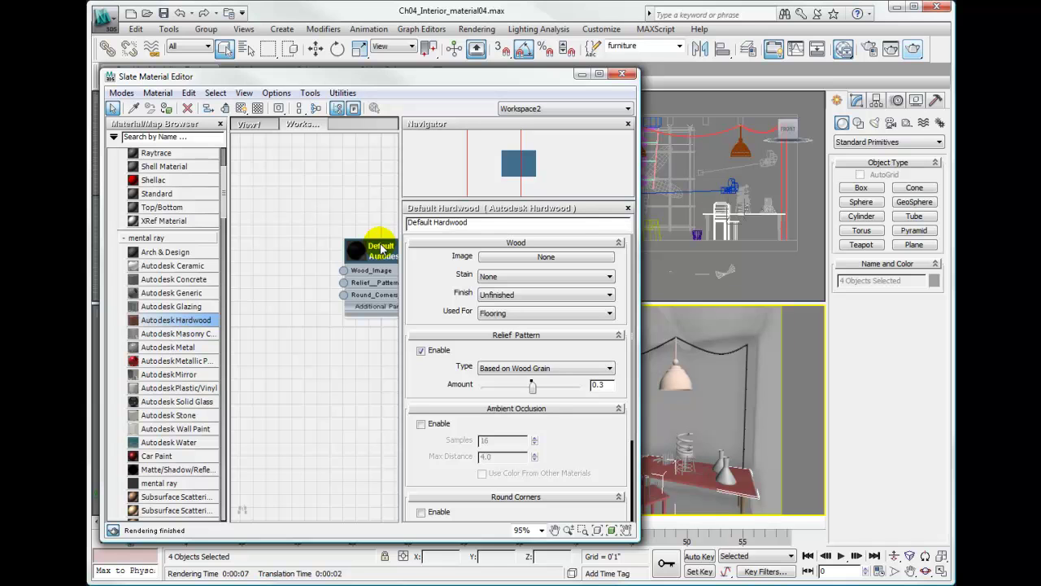
double_click(382, 248)
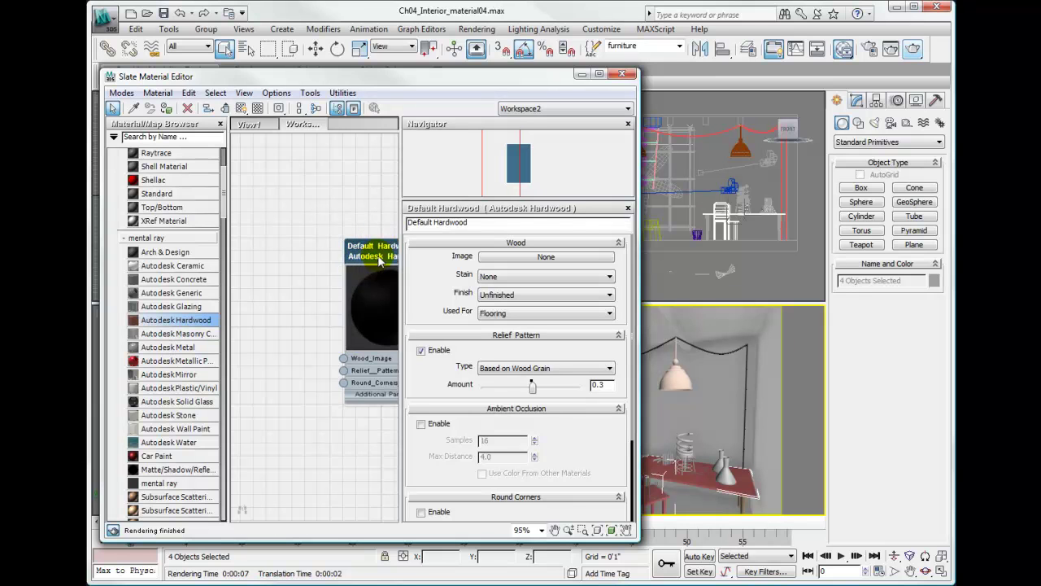
left_click_drag(382, 257, 331, 219)
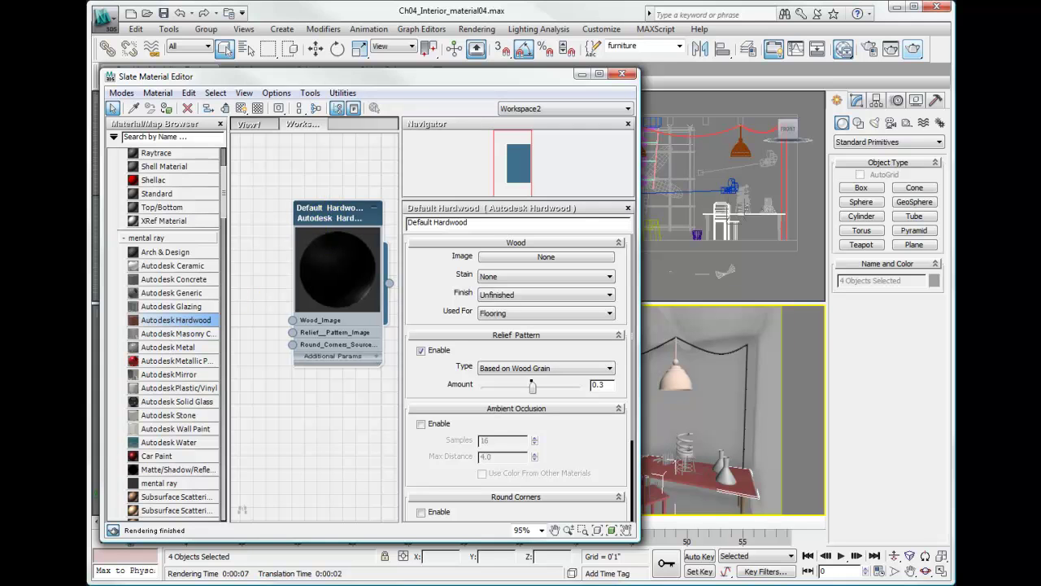
left_click(258, 110)
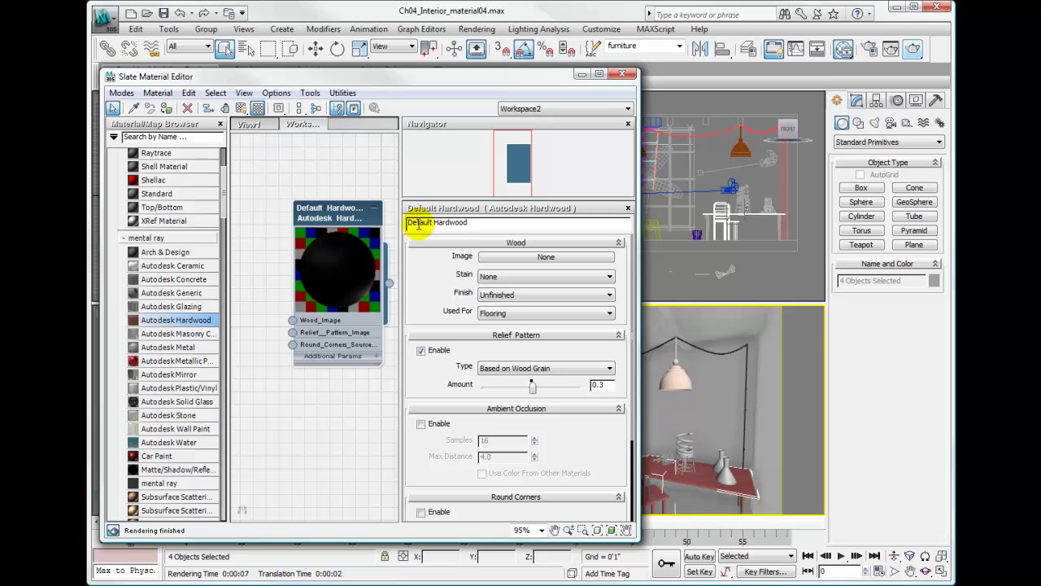
- Rename the Default Hardwood material to Wood Beam
left_click_drag(408, 222, 482, 222)
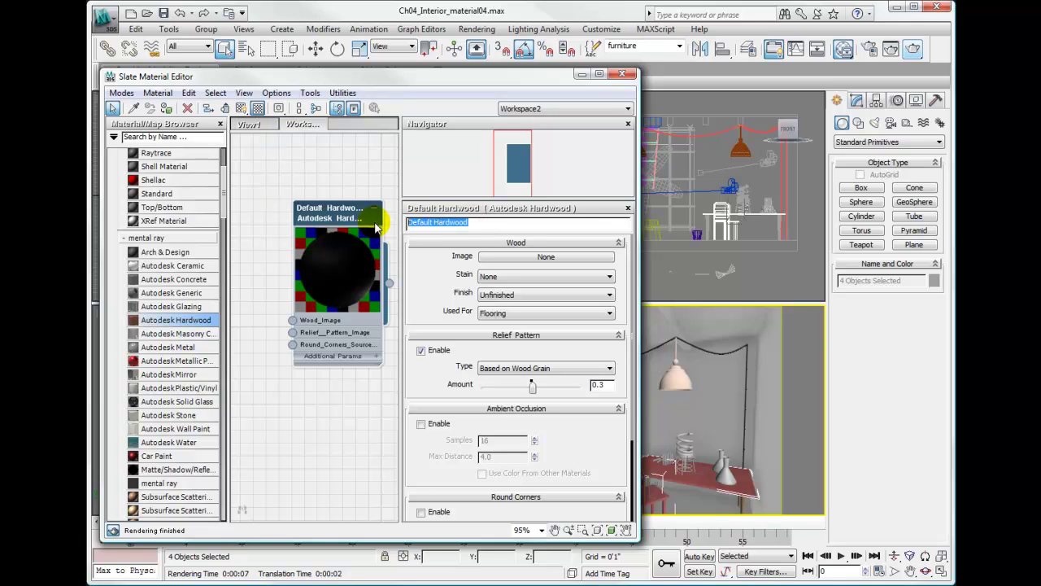
type("Wood")
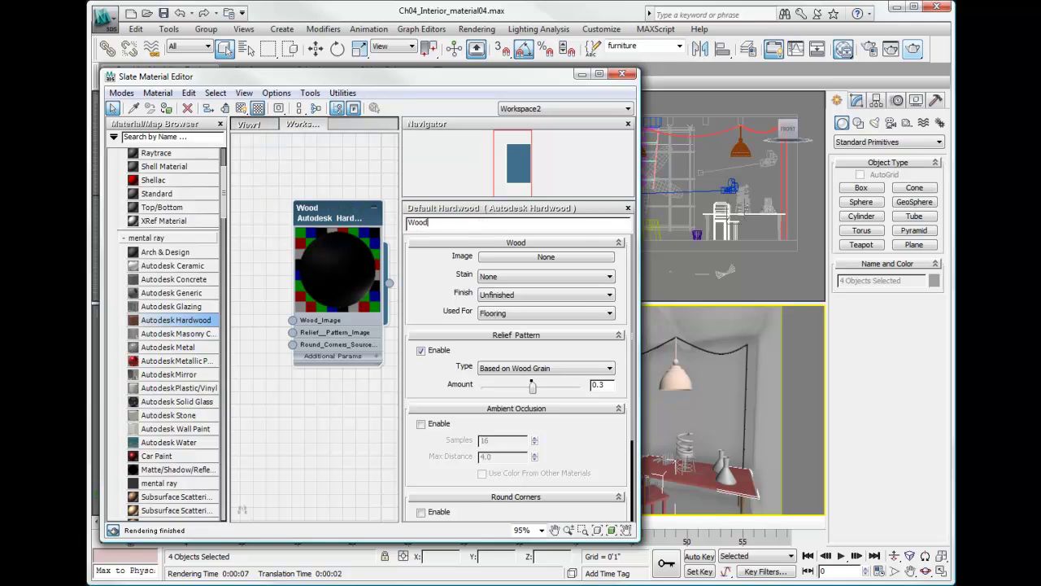
type(" Beam")
key("Return")
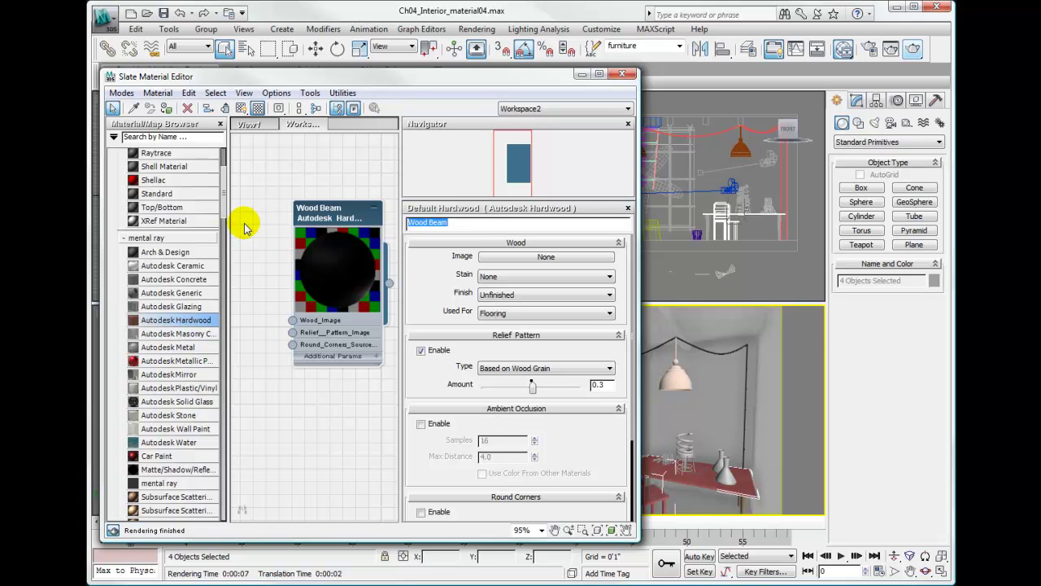
- Add a standard Wood map, wire it to Wood Beam's Wood_Image input, and place its node beside the material
left_click_drag(226, 204, 225, 302)
left_click_drag(143, 411, 293, 324)
double_click(285, 408)
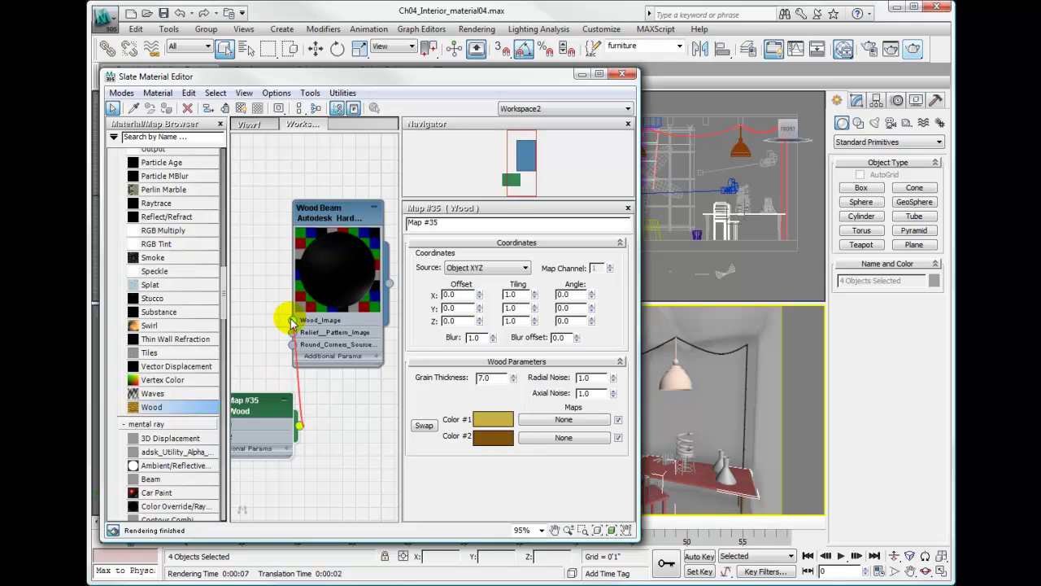
left_click_drag(293, 324, 293, 324)
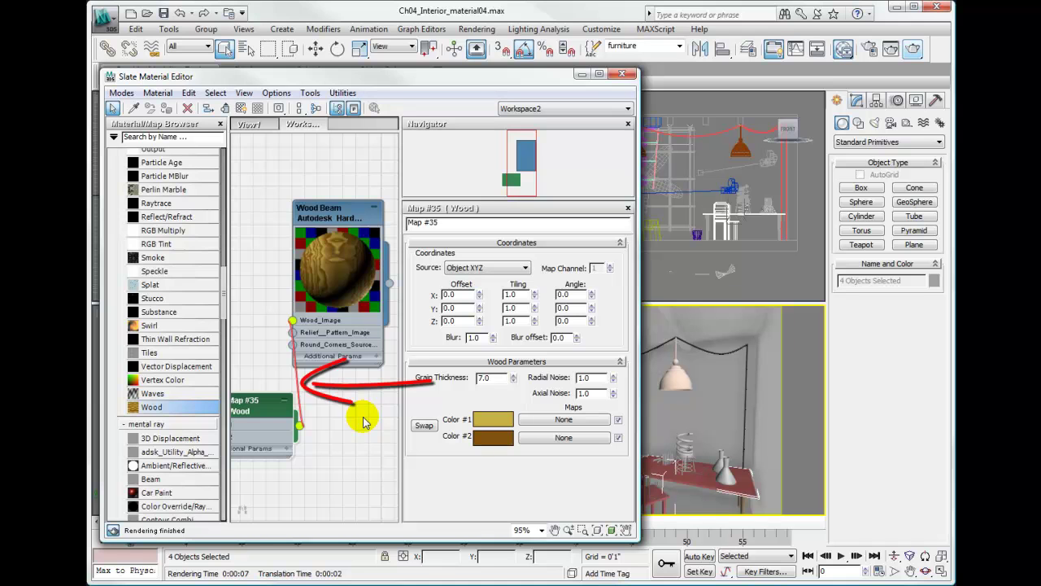
left_click_drag(266, 403, 244, 331)
middle_click_drag(281, 388, 301, 380)
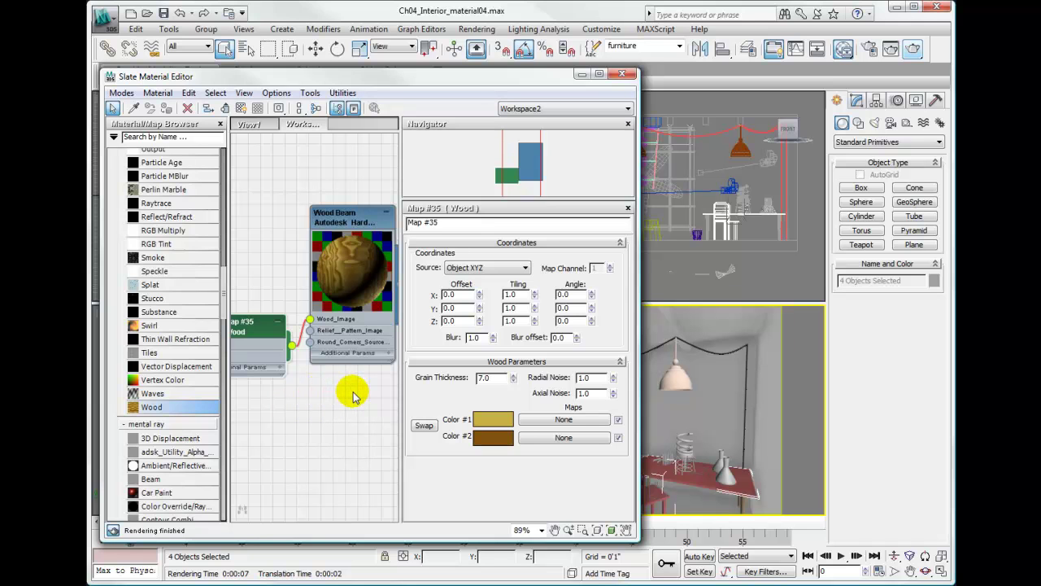
- Set the Wood Beam material's Used For option to Furniture
double_click(362, 220)
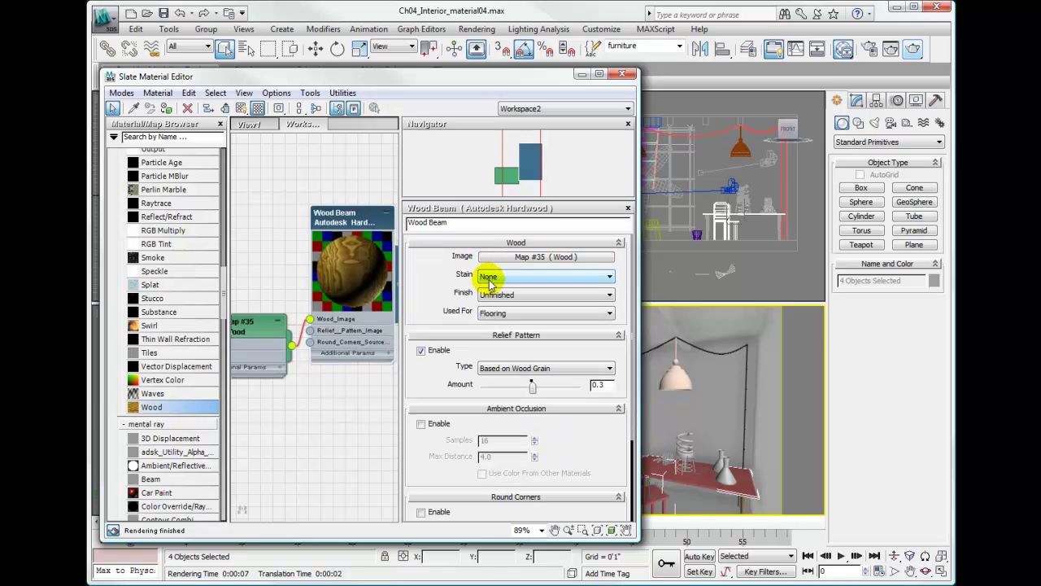
left_click(492, 314)
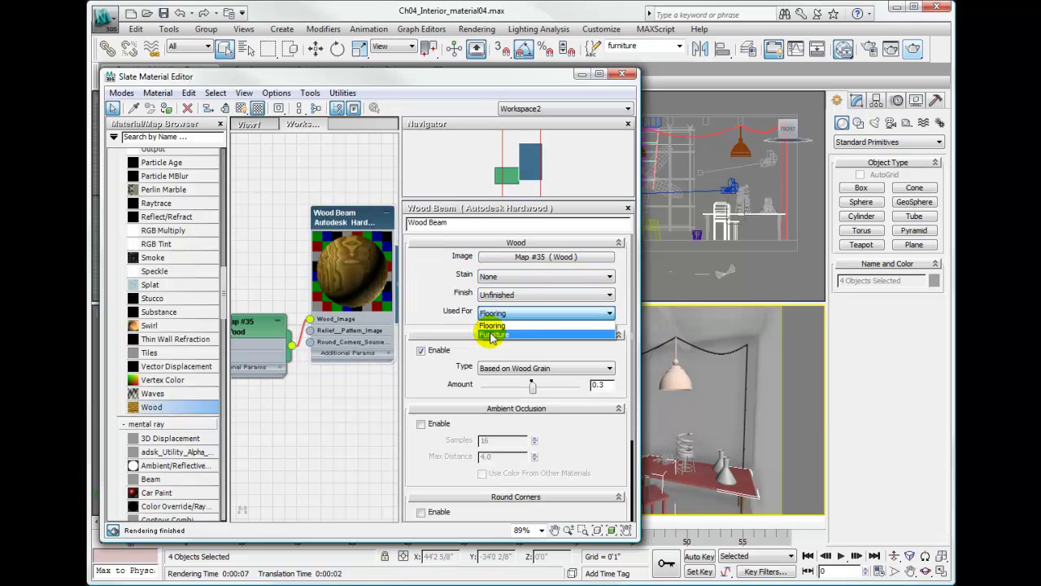
left_click(491, 335)
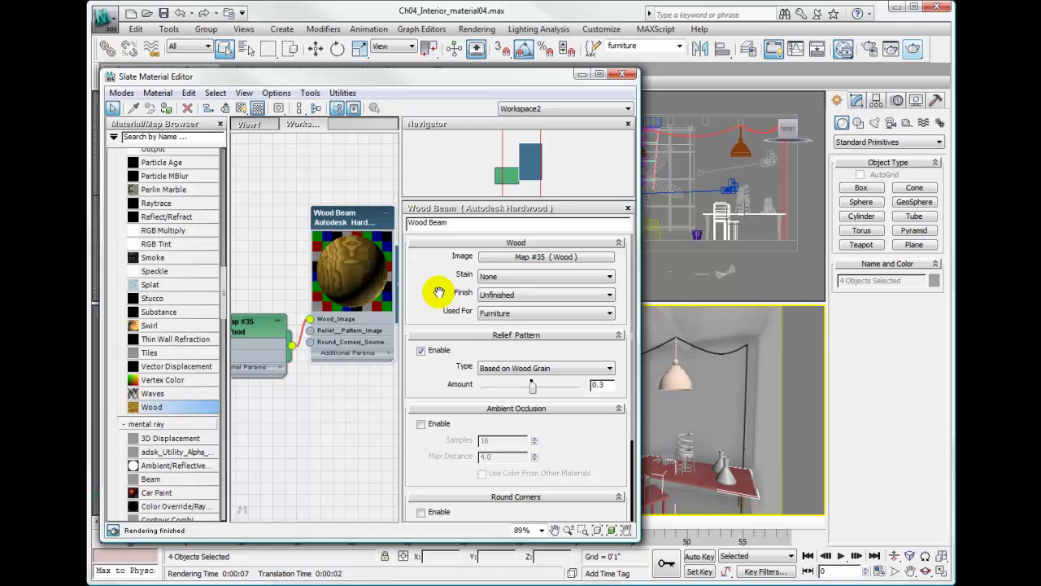
key("ctrl+p")
left_click_drag(365, 284, 339, 286)
key("Escape")
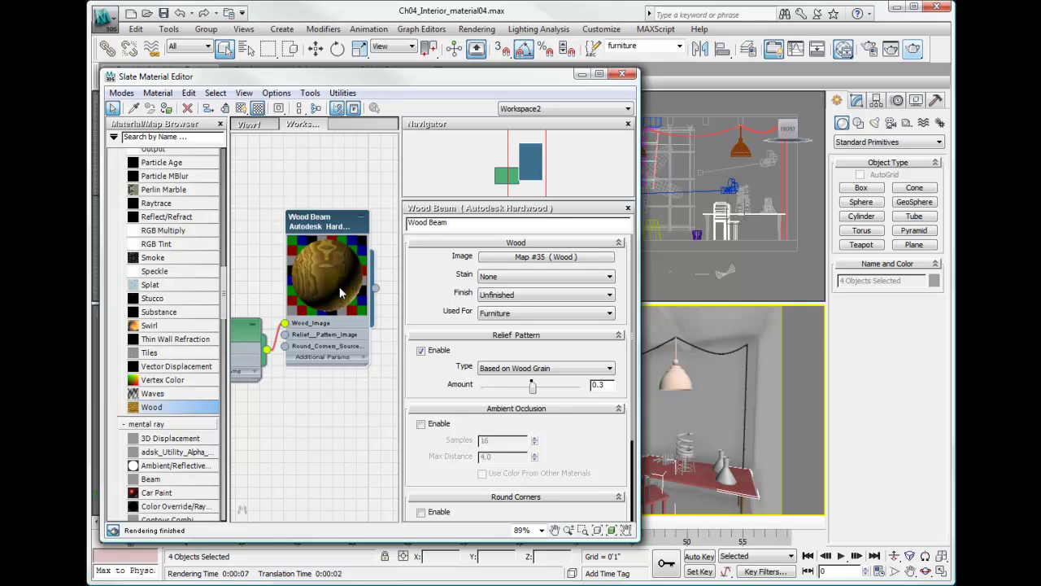
- Assign the Wood Beam material to the Beams selection set and test-render the Camera02 view
left_click(679, 49)
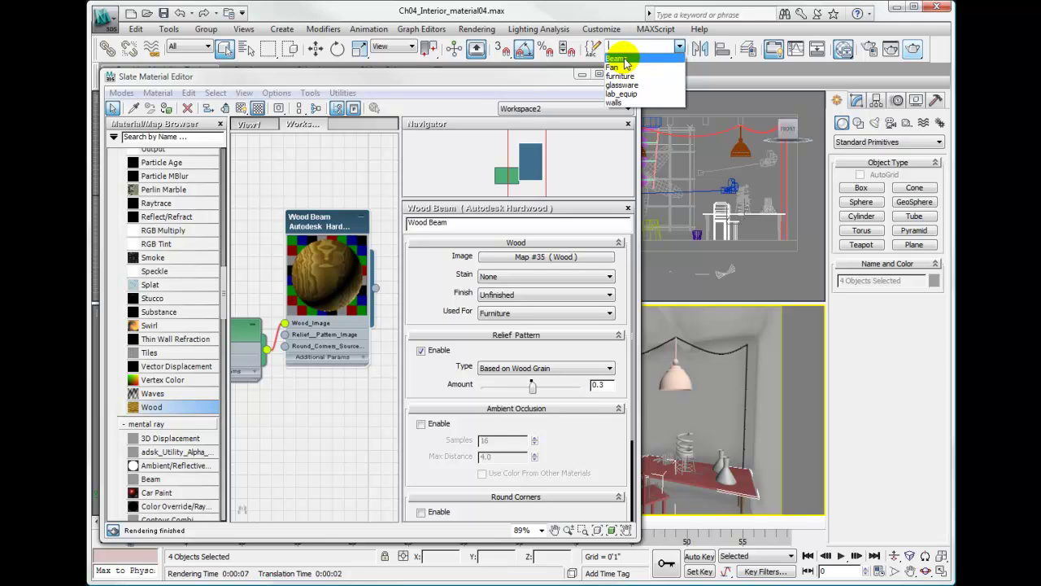
left_click(624, 60)
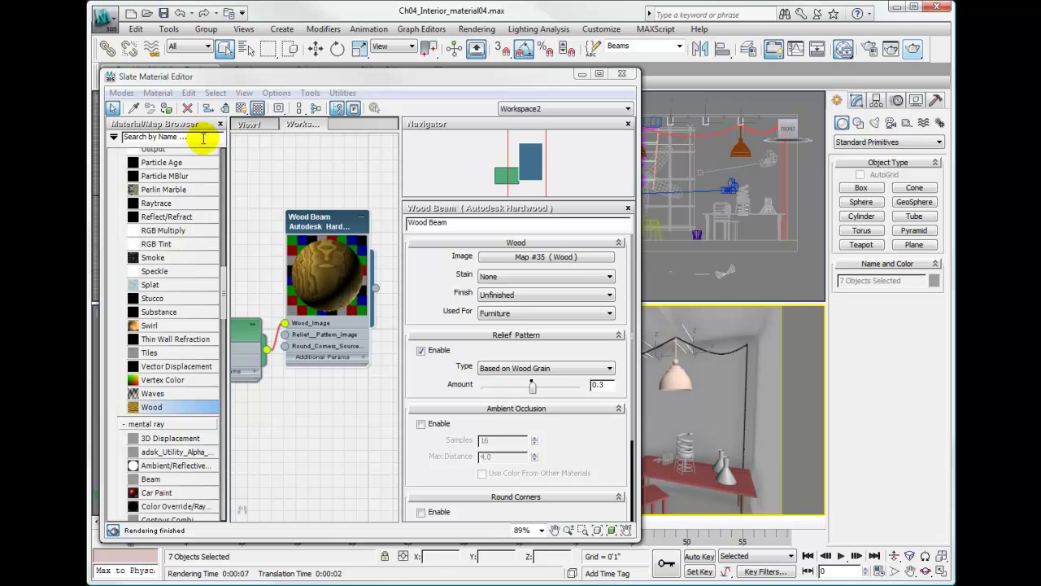
left_click(166, 110)
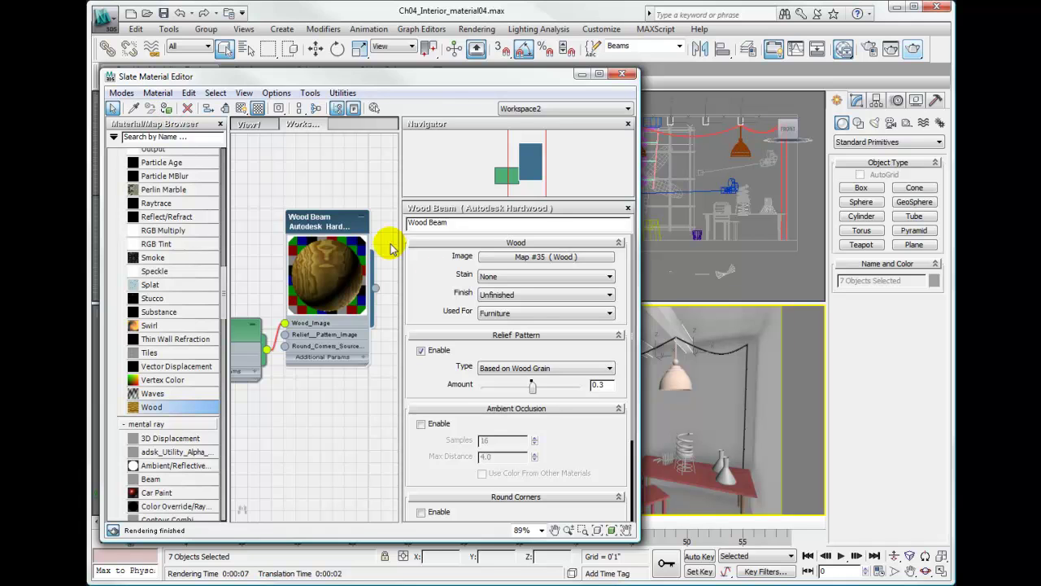
left_click(914, 48)
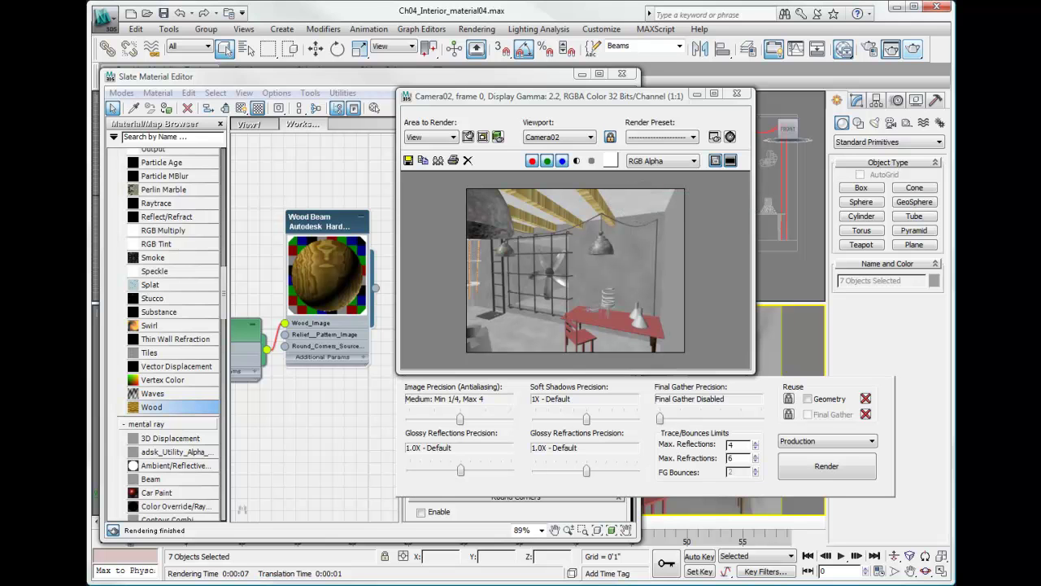
left_click(737, 93)
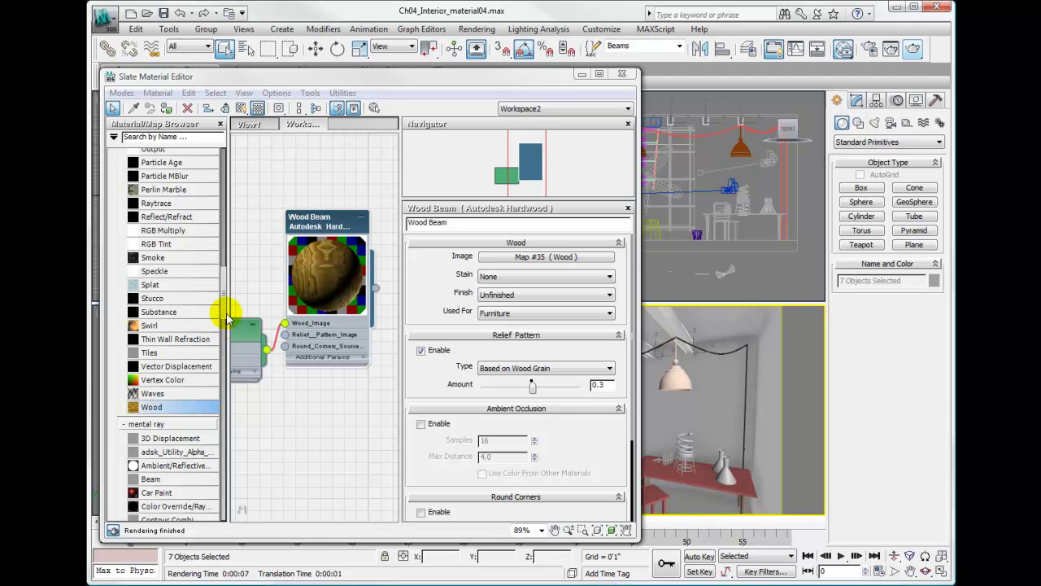
- Add a Cellular map below the Wood map and wire it to Wood Beam's Relief_Pattern_Image input
scroll(227, 279, "up", 7)
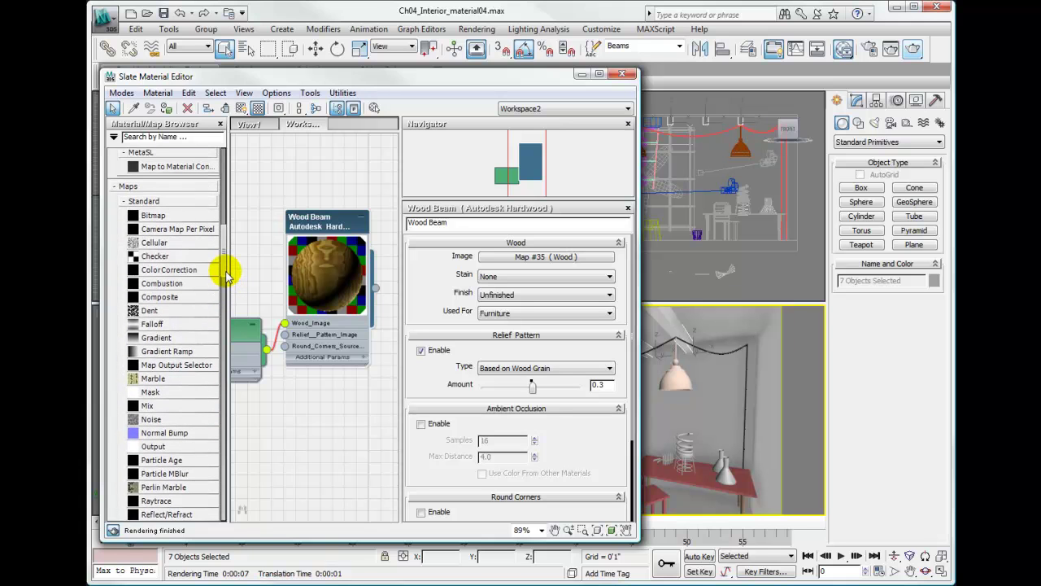
left_click(134, 247)
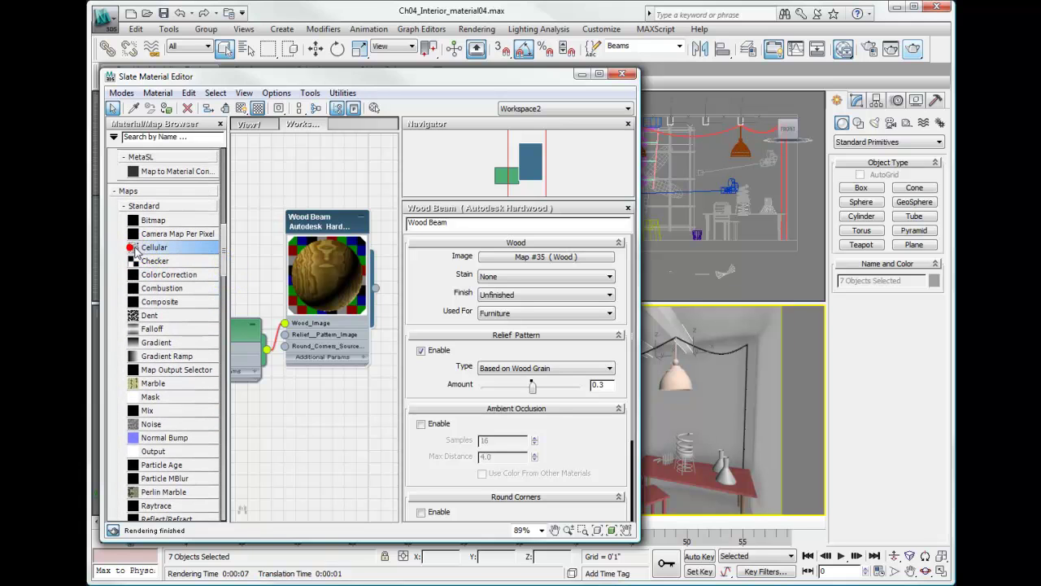
left_click_drag(133, 247, 265, 424)
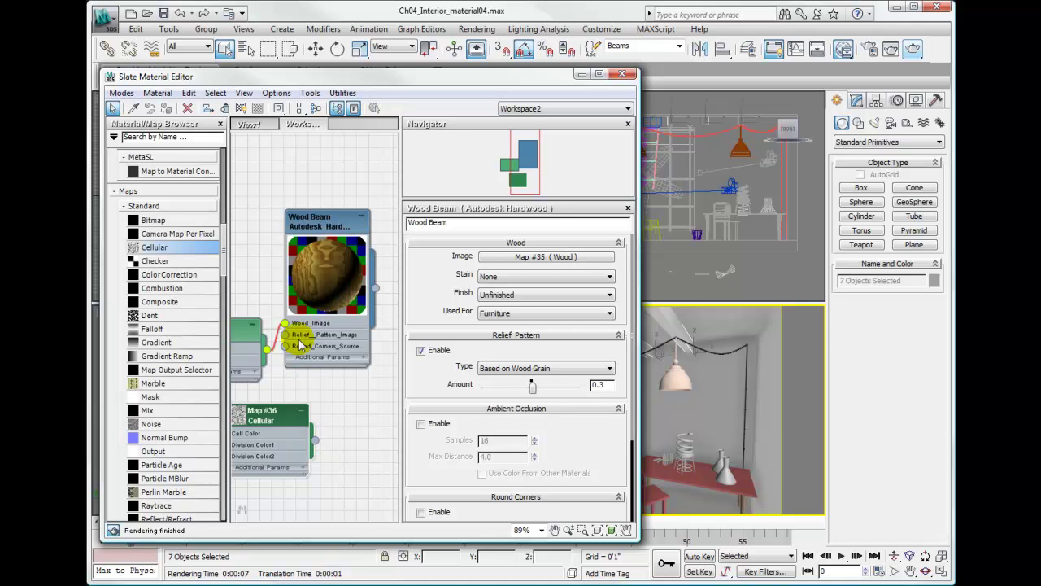
left_click_drag(318, 444, 289, 340)
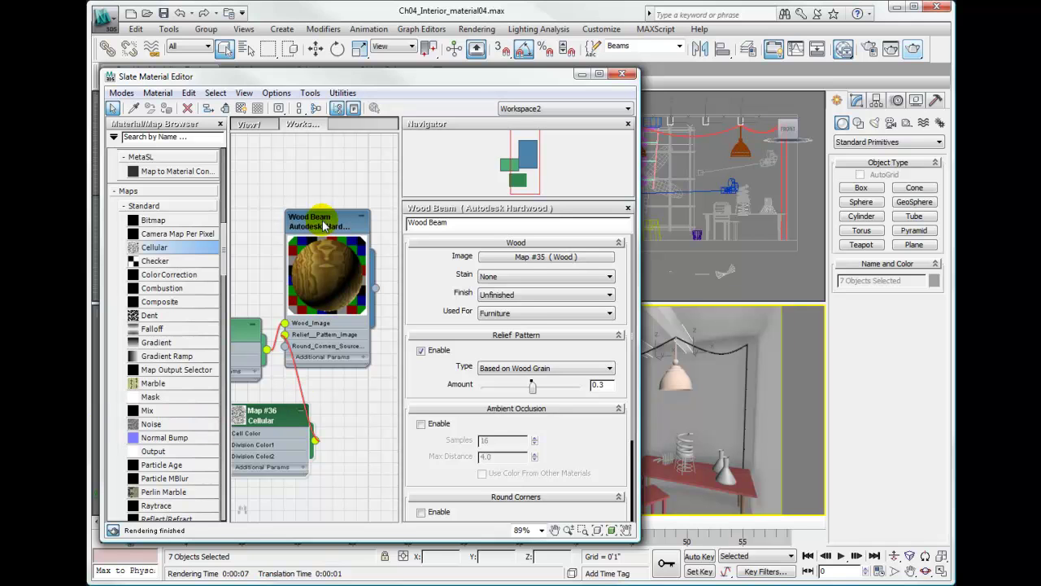
- Set Wood Beam's Relief Pattern type to Custom with an amount of 0.5
left_click(546, 371)
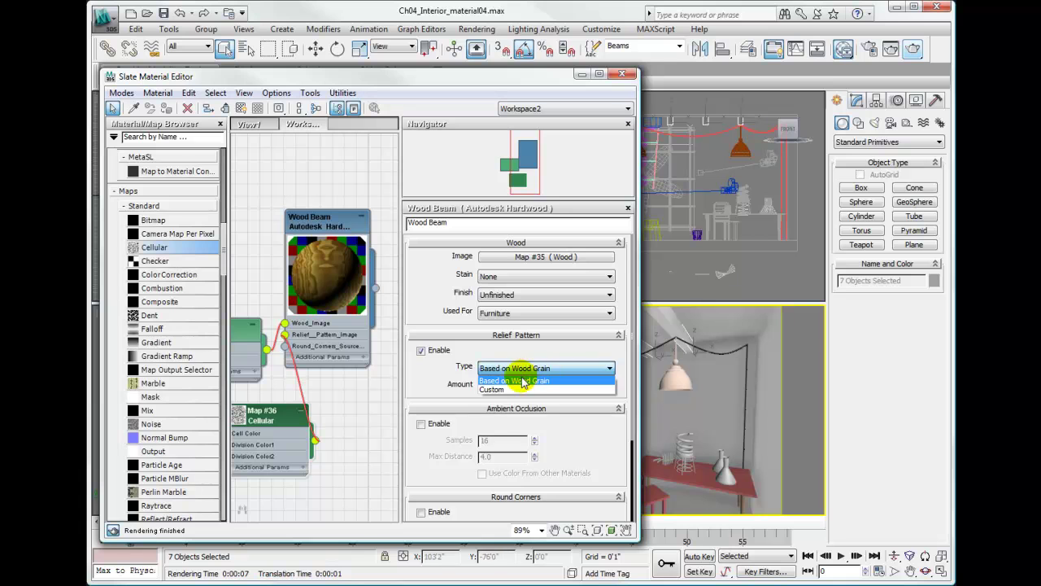
left_click(495, 389)
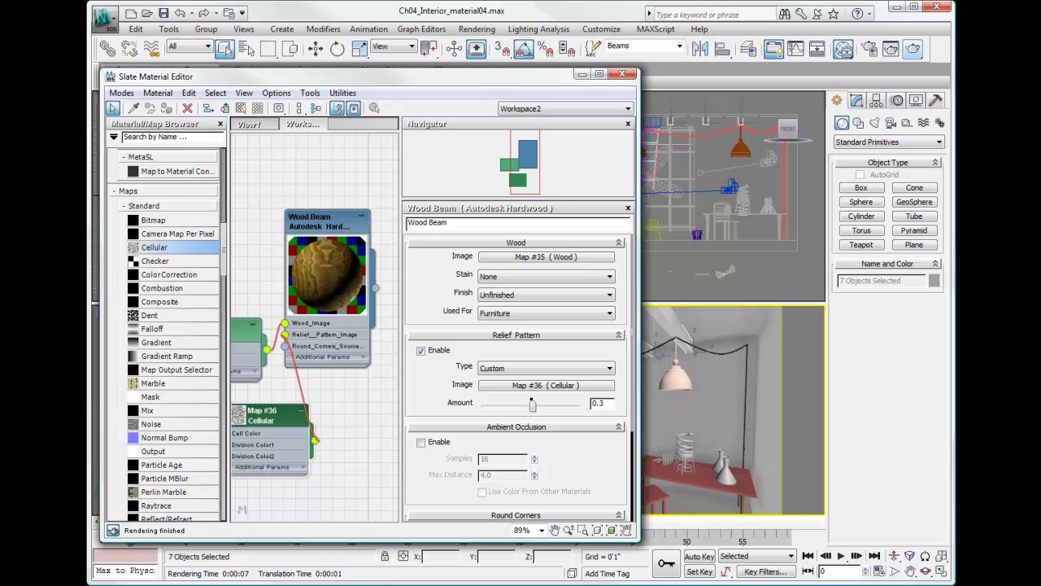
double_click(598, 402)
type(".5")
key("Return")
- Open the Cellular map's parameters, enlarge its node preview, and place the node directly below the Wood Beam material
double_click(270, 413)
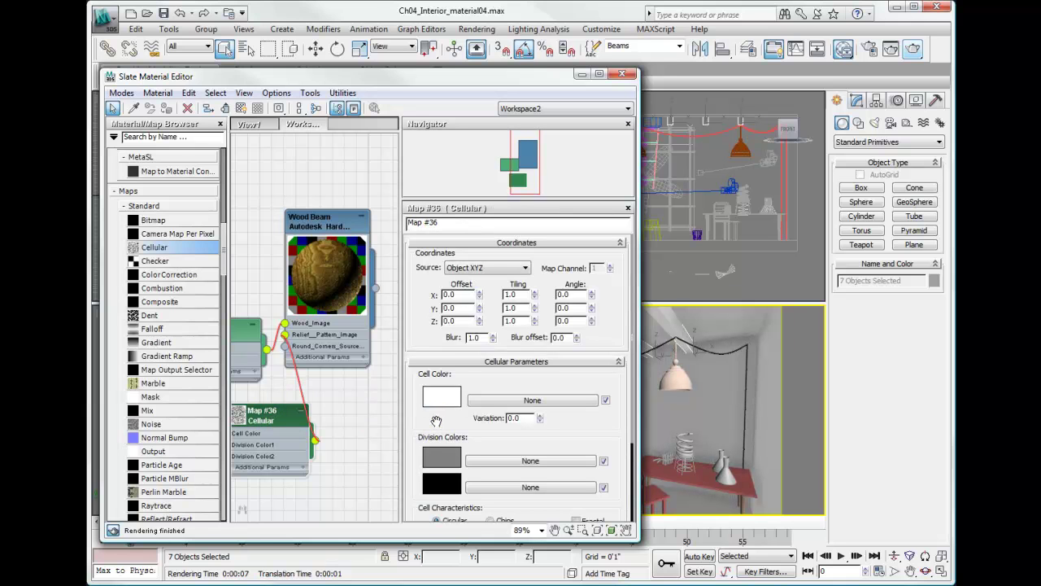
left_click_drag(436, 418, 434, 364)
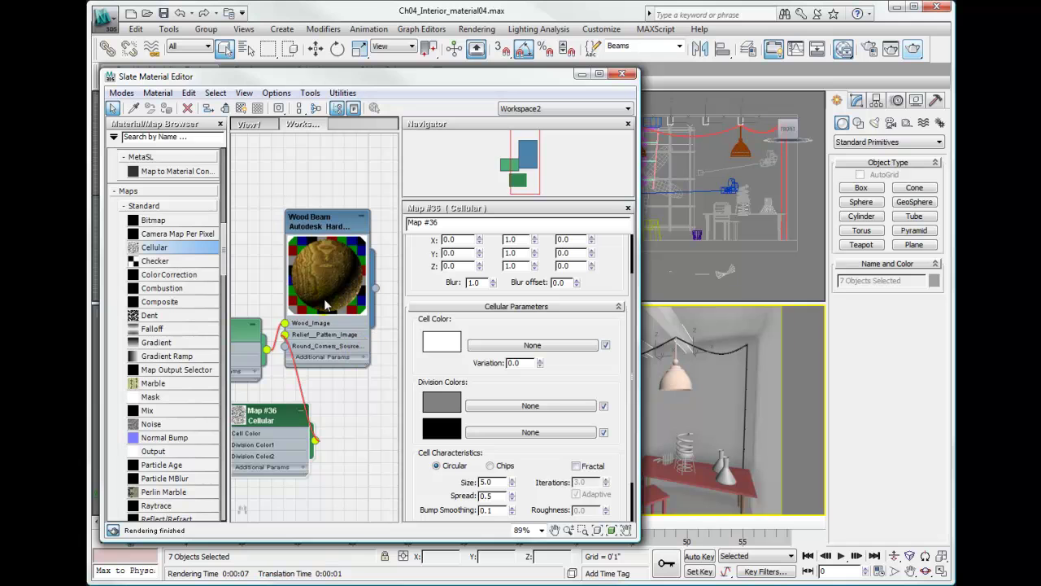
double_click(237, 420)
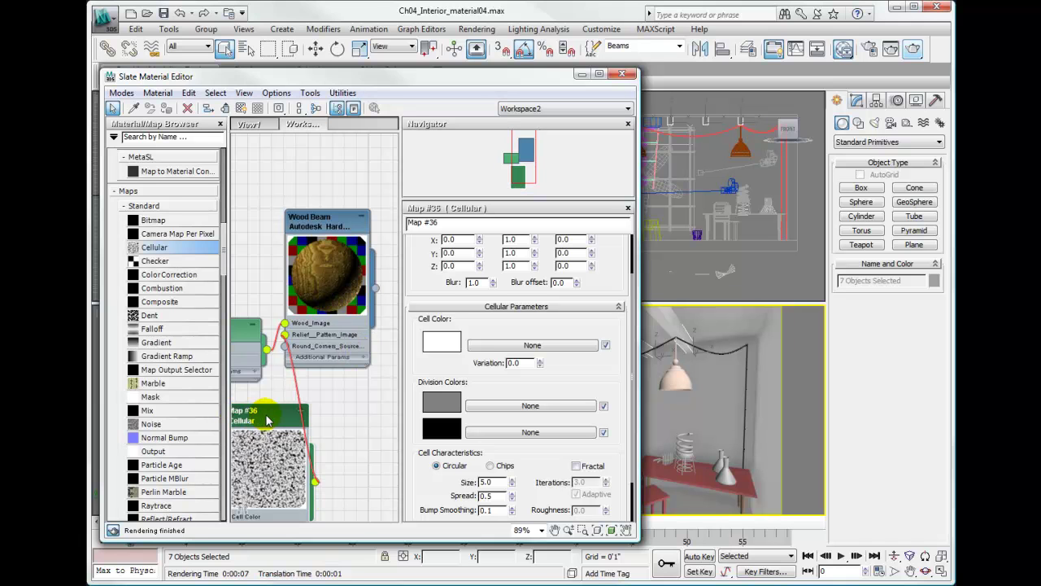
left_click_drag(276, 418, 319, 406)
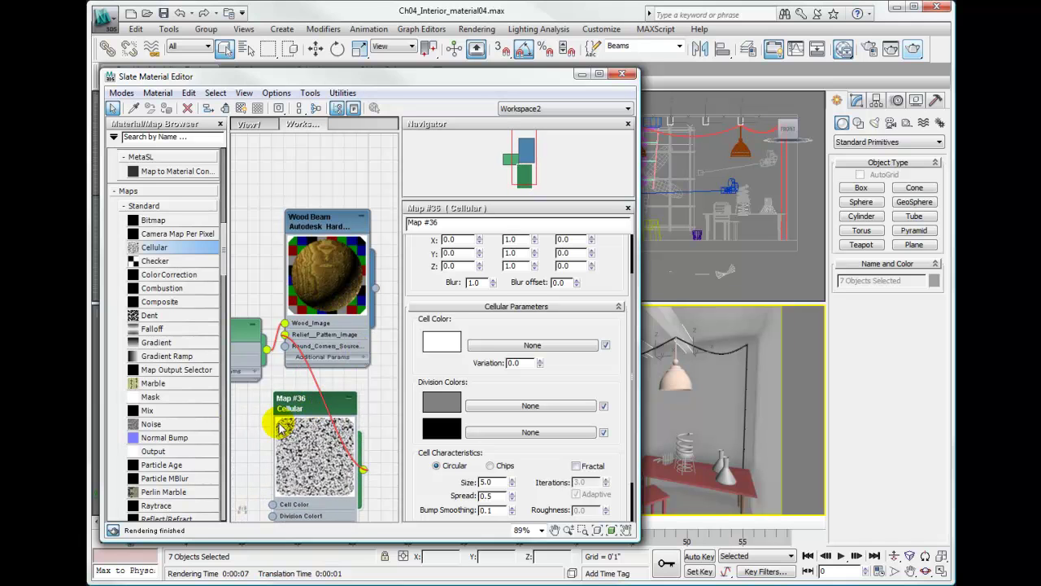
- Set the Cellular map's cell characteristics to Chips with Fractal enabled, and test-render the Camera02 view
left_click_drag(422, 473, 415, 430)
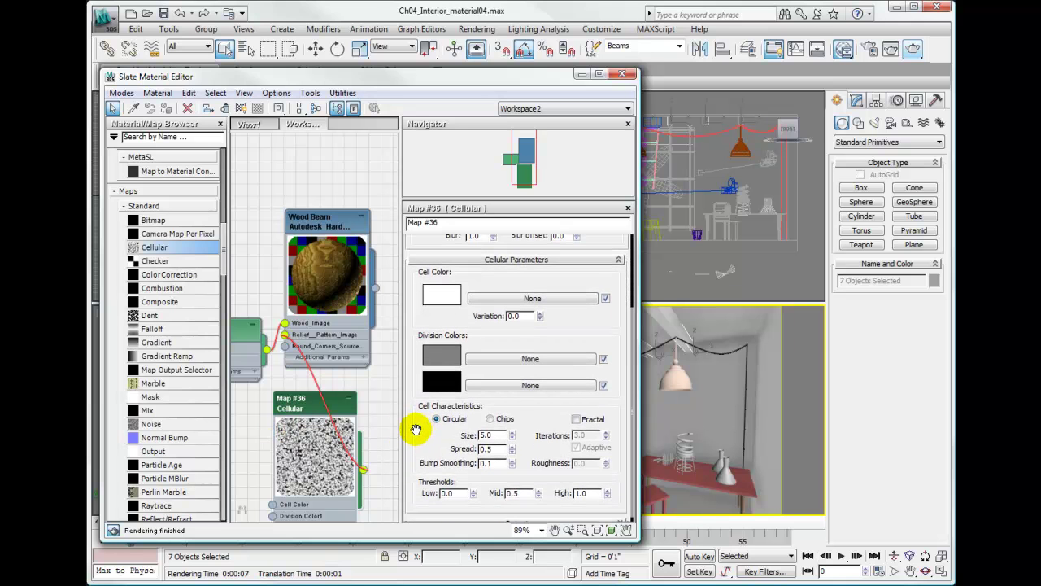
left_click(491, 420)
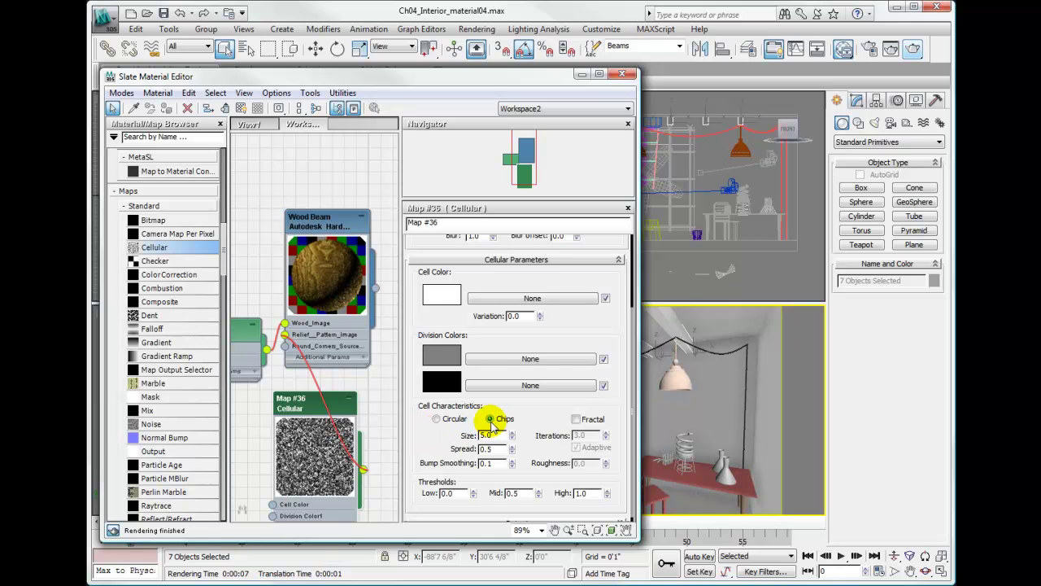
left_click(576, 420)
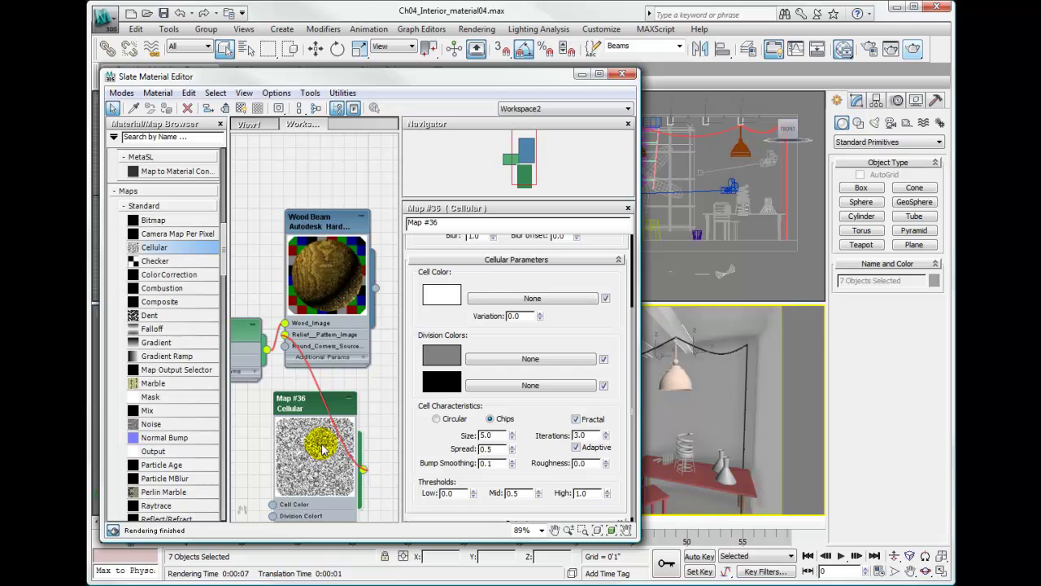
left_click(912, 48)
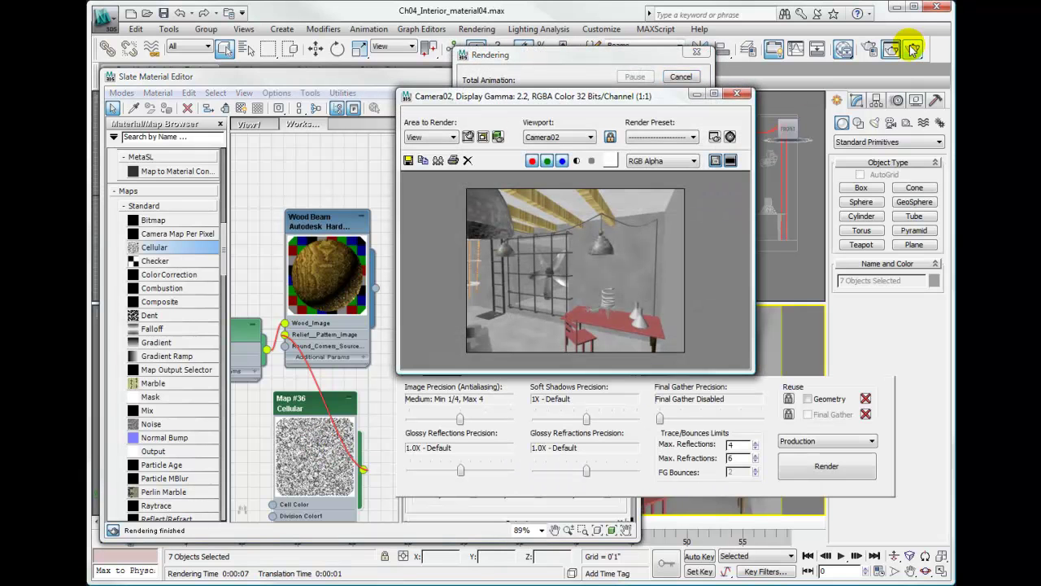
left_click(914, 49)
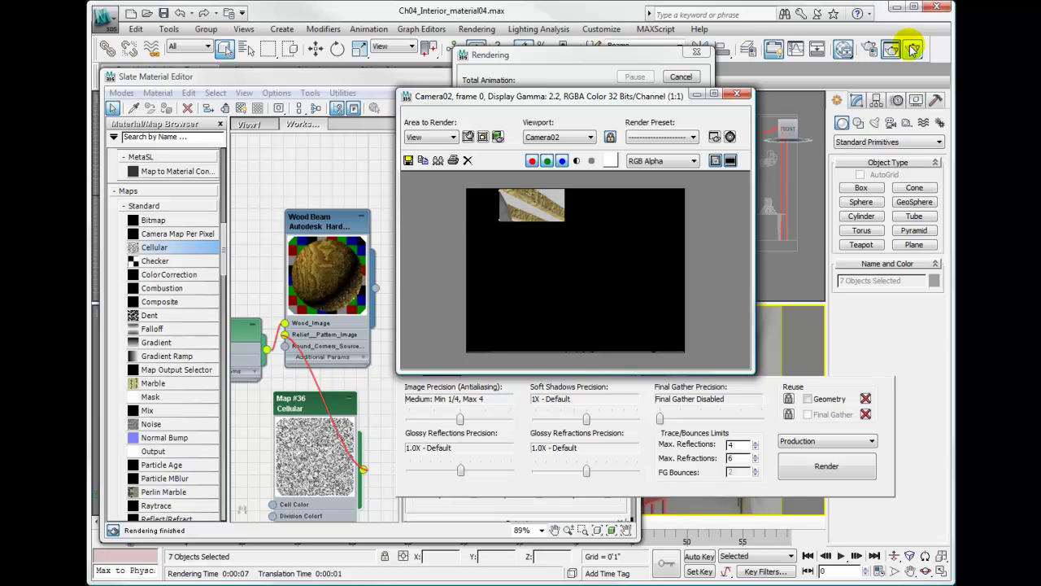